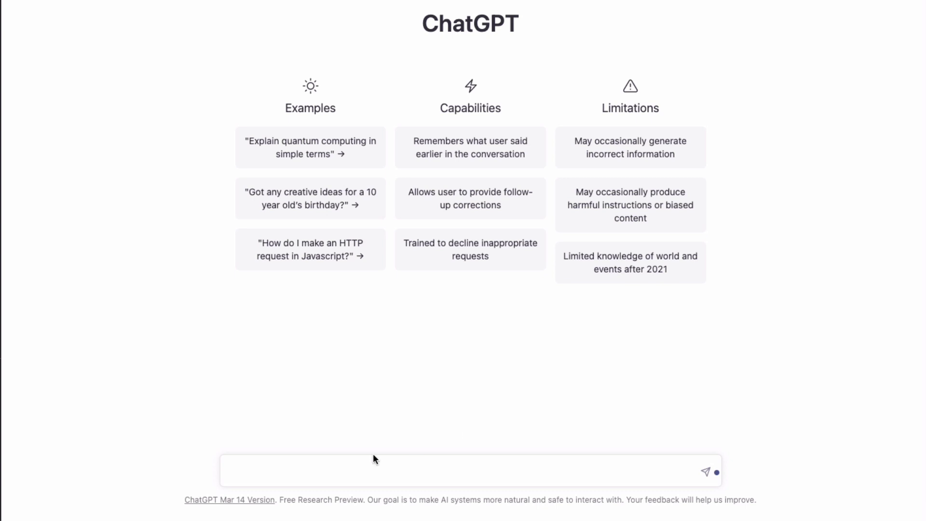
Paste the prompt template with bracketed placeholders for what to create, style, content and details
key("ctrl+v")
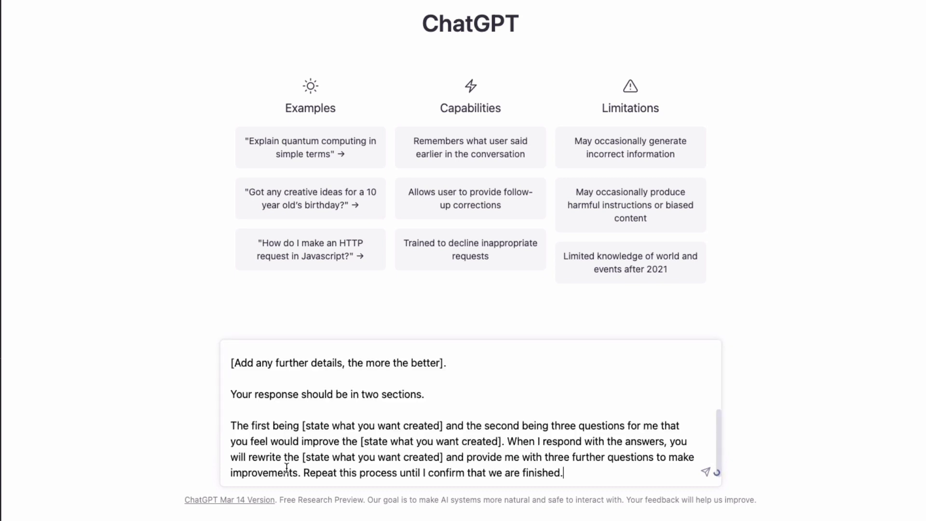
left_click_drag(718, 449, 721, 345)
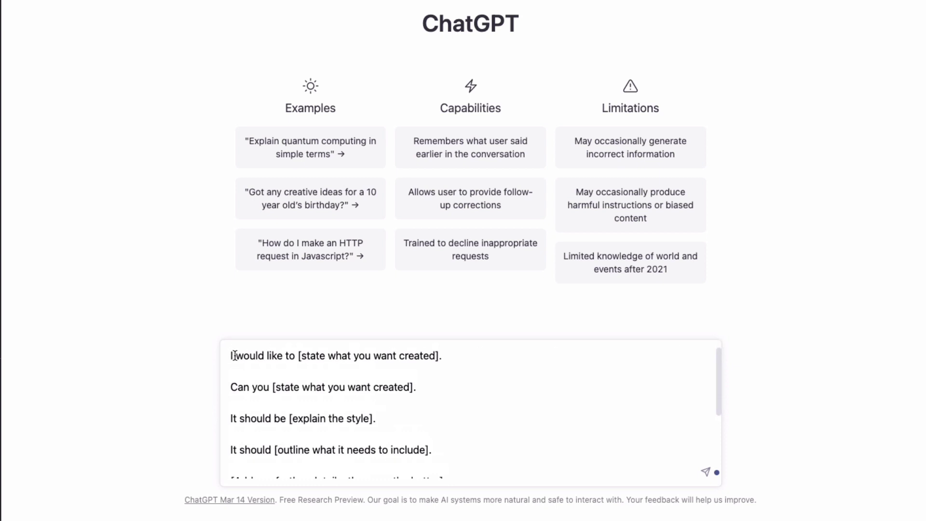
scroll(244, 371, "down", 5)
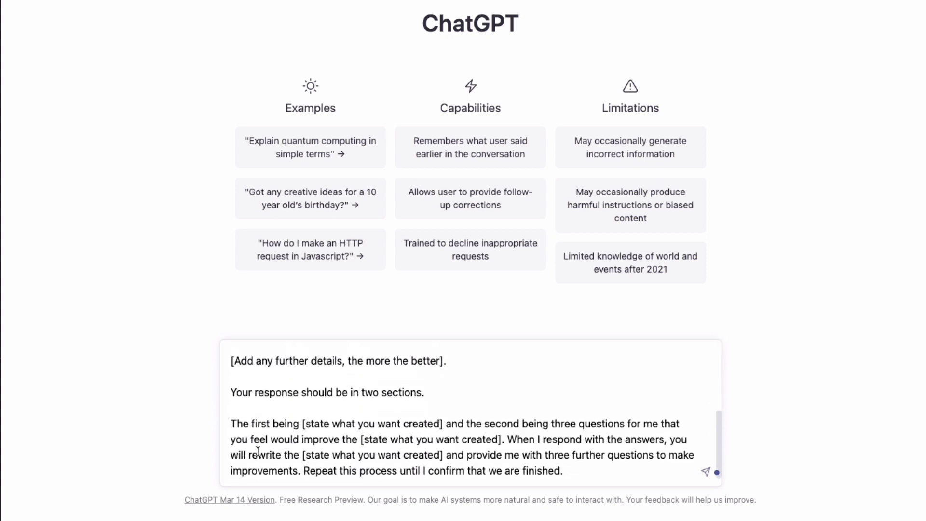
scroll(258, 451, "up", 5)
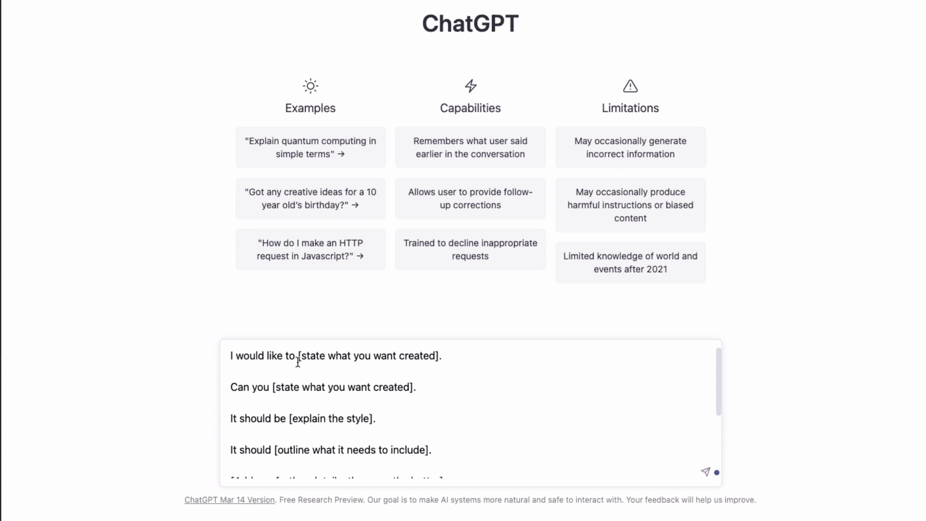
scroll(434, 363, "down", 5)
scroll(436, 363, "up", 5)
scroll(281, 360, "down", 2)
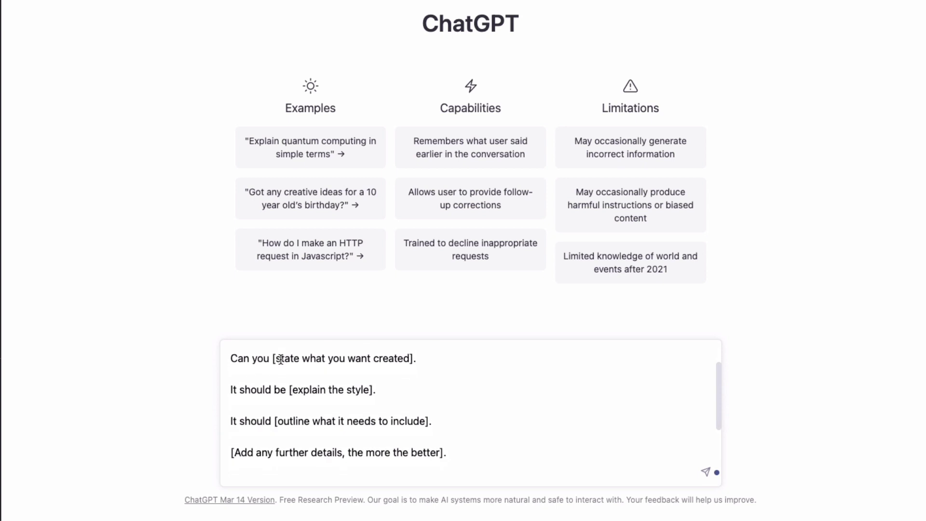
scroll(281, 359, "down", 1)
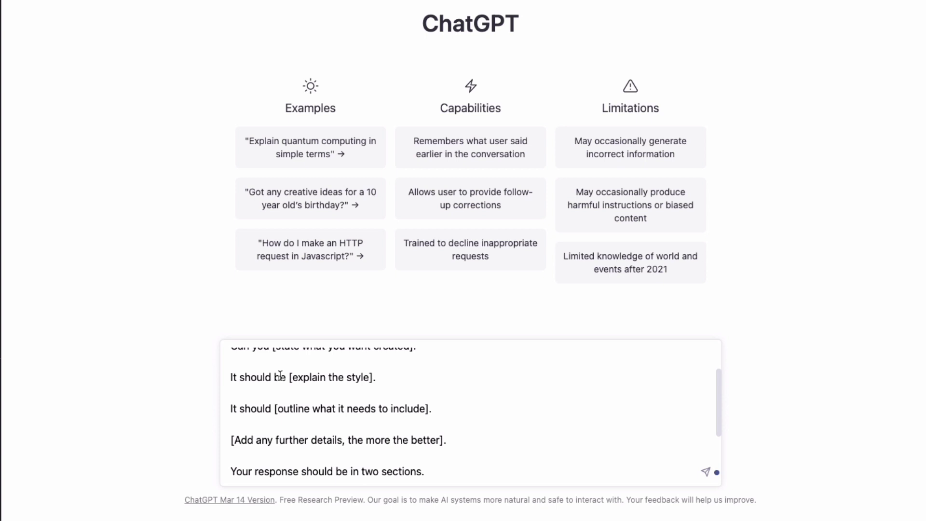
scroll(268, 405, "down", 1)
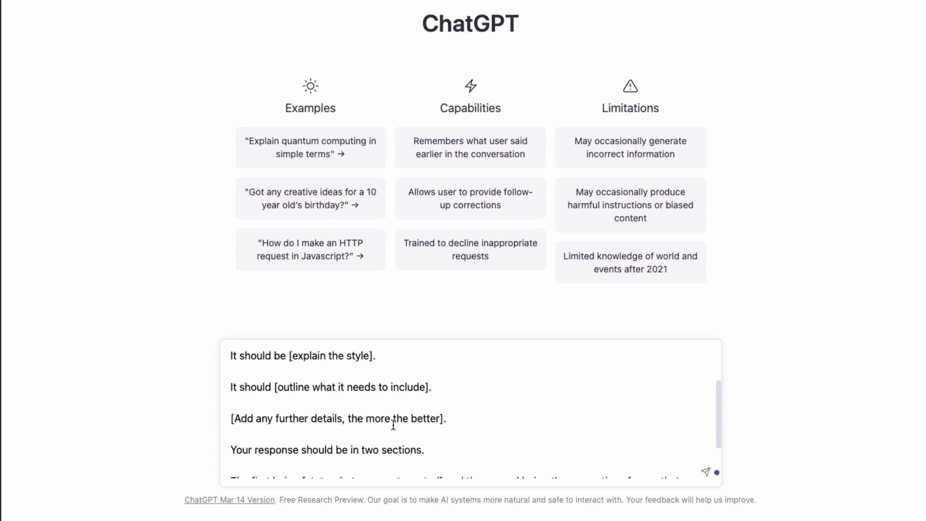
scroll(393, 424, "down", 3)
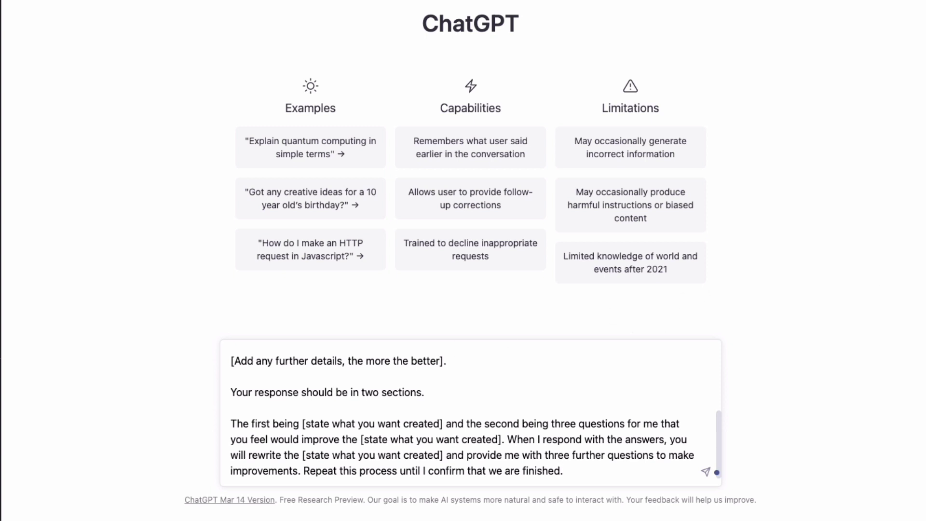
Replace the template with the completed prompt requesting inspiring sales copy for Sounds 3000 earbuds
left_click_drag(574, 467, 221, 300)
key("BackSpace")
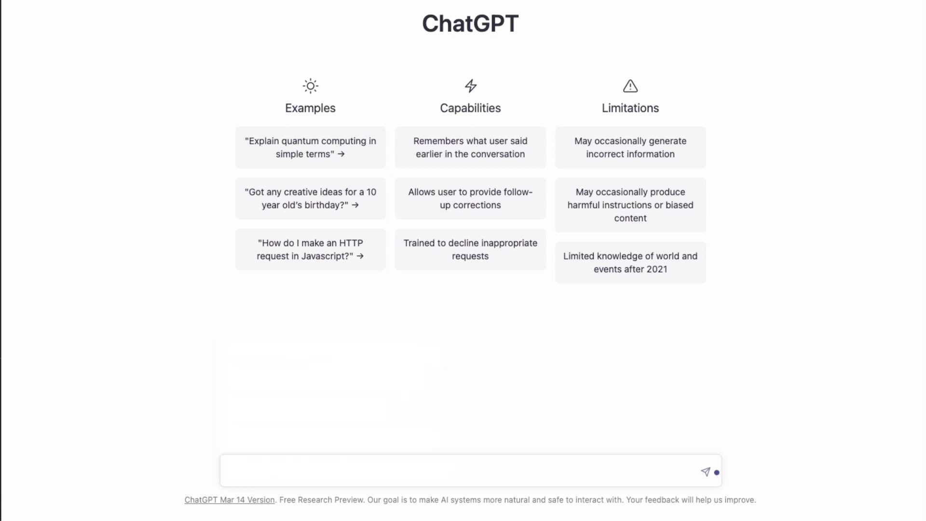
key("ctrl+v")
scroll(284, 374, "up", 5)
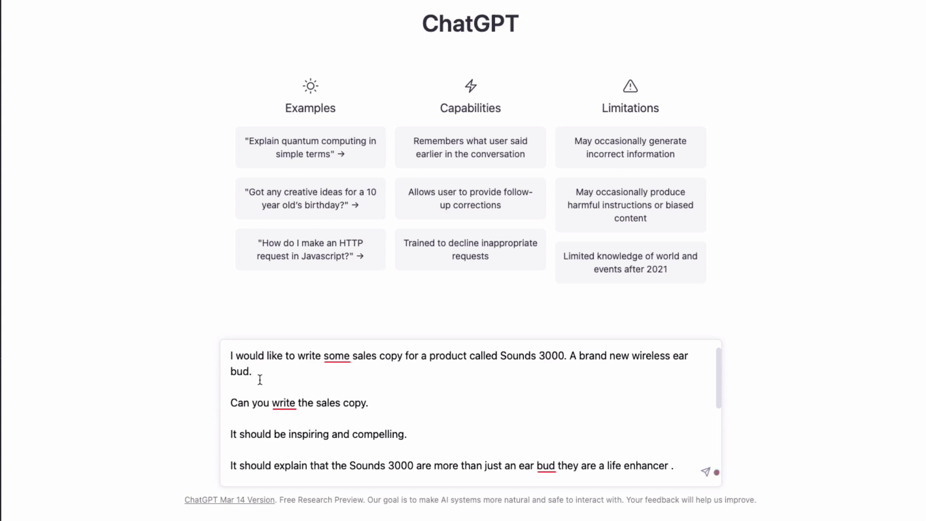
scroll(406, 412, "down", 1)
scroll(405, 411, "down", 5)
scroll(458, 420, "up", 3)
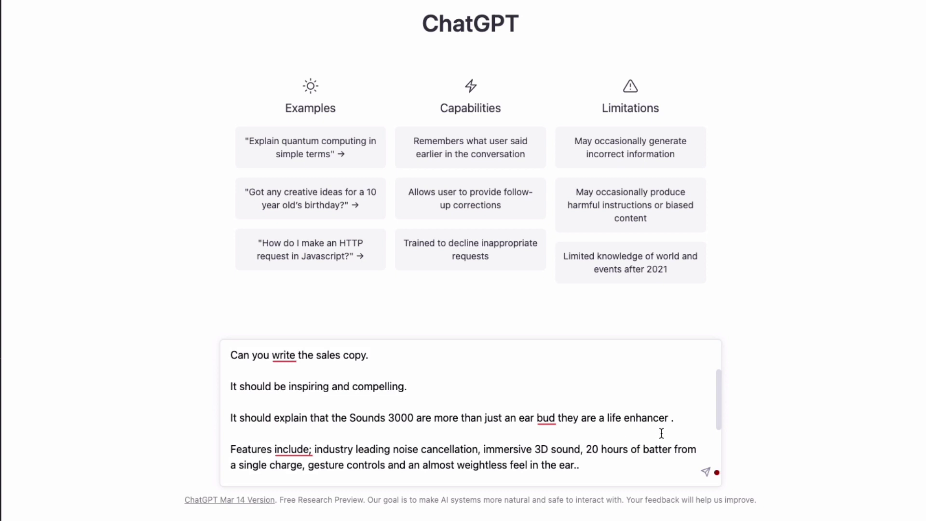
scroll(681, 425, "down", 2)
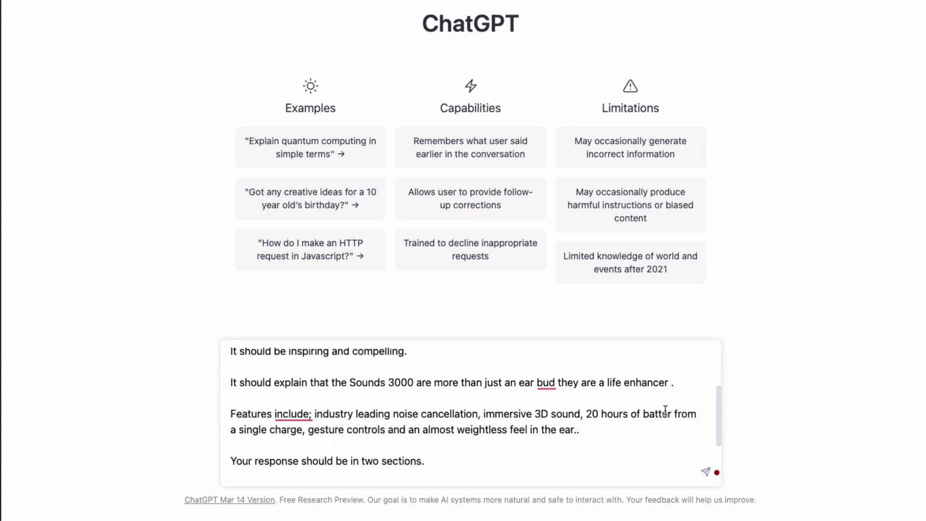
Complete the features sentence with 'y life' and send the Sounds 3000 sales-copy prompt
type("y life")
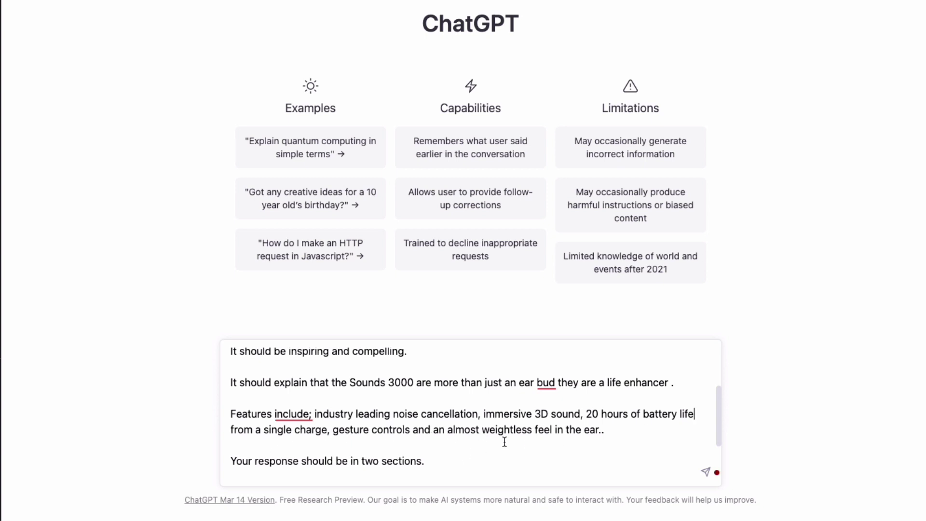
left_click(604, 430)
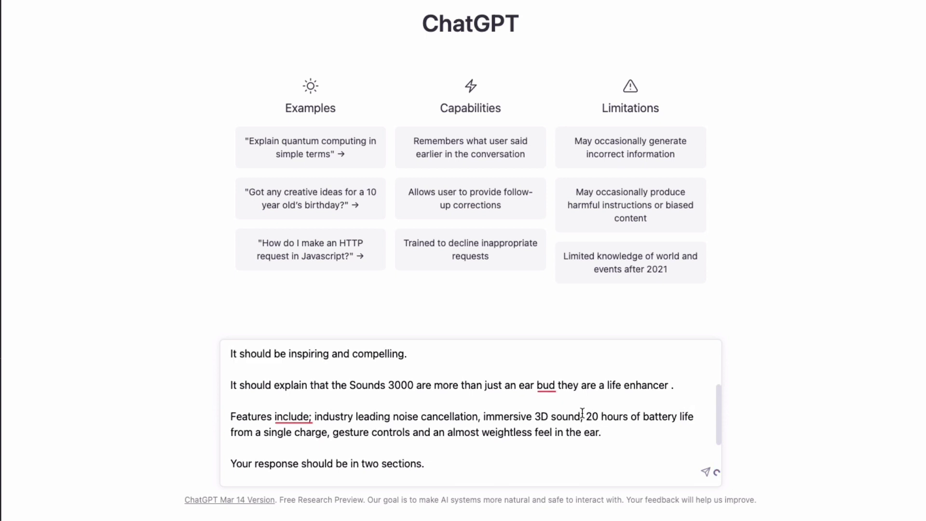
scroll(523, 405, "down", 2)
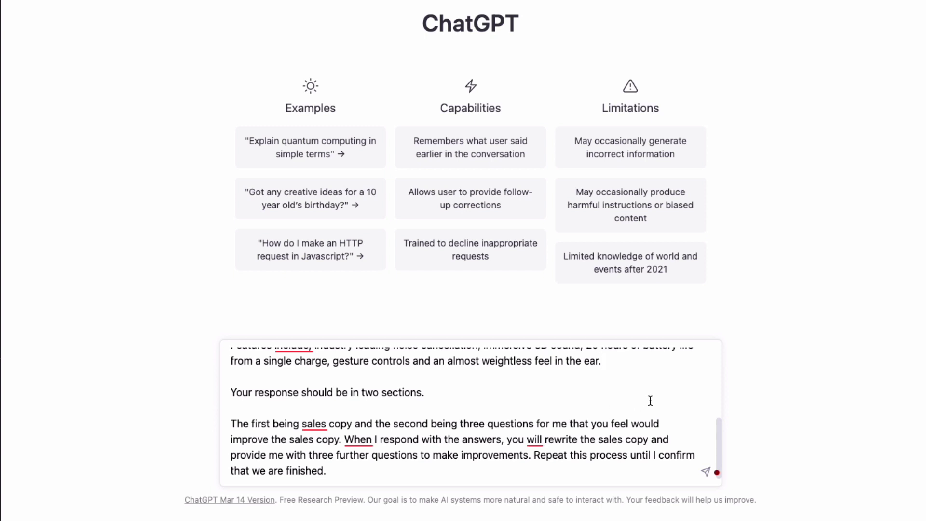
left_click(708, 472)
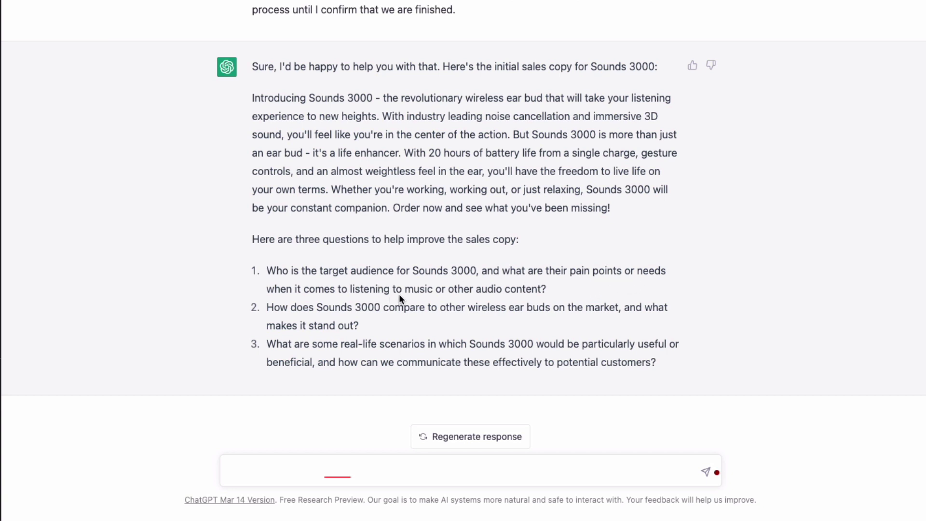
Once the sales copy and three questions finish generating, start a reply in the message box
left_click(272, 467)
Write '1. entrepreneurs, noise cancelation', correcting the misspelled word, and start a new line
type("1.")
type("entrenprenuers")
right_click(293, 475)
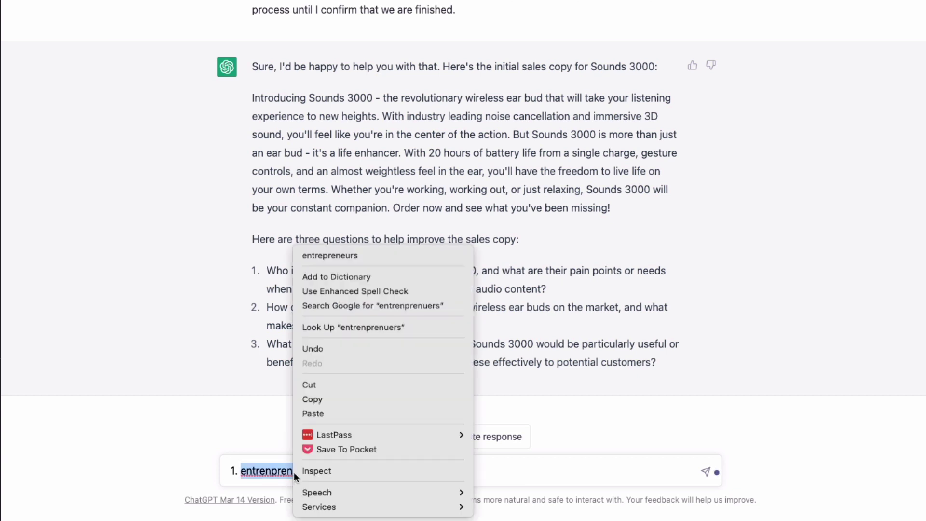
left_click(374, 255)
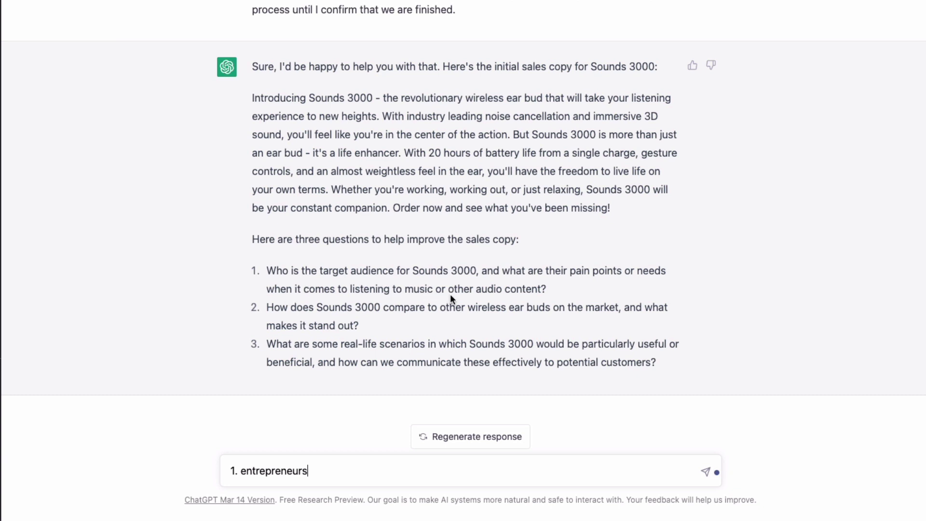
type(", noise cancelation")
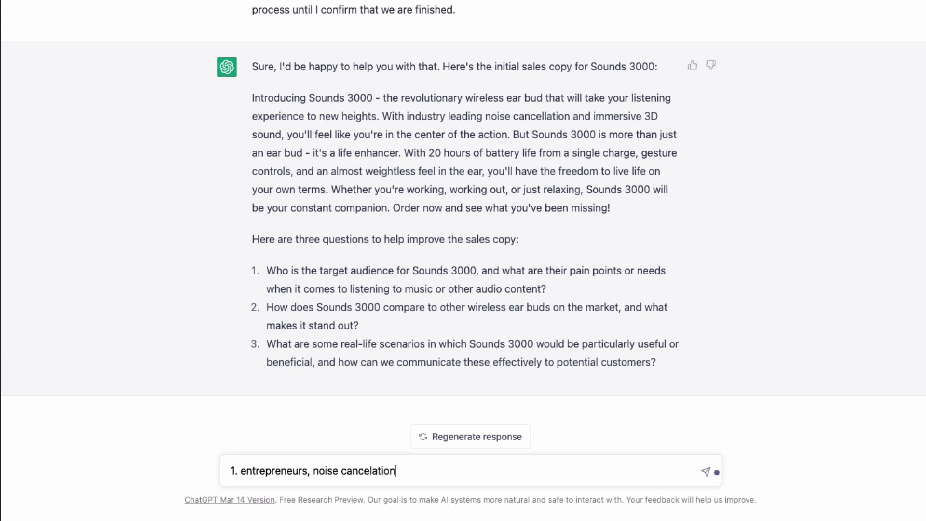
key("shift+Return")
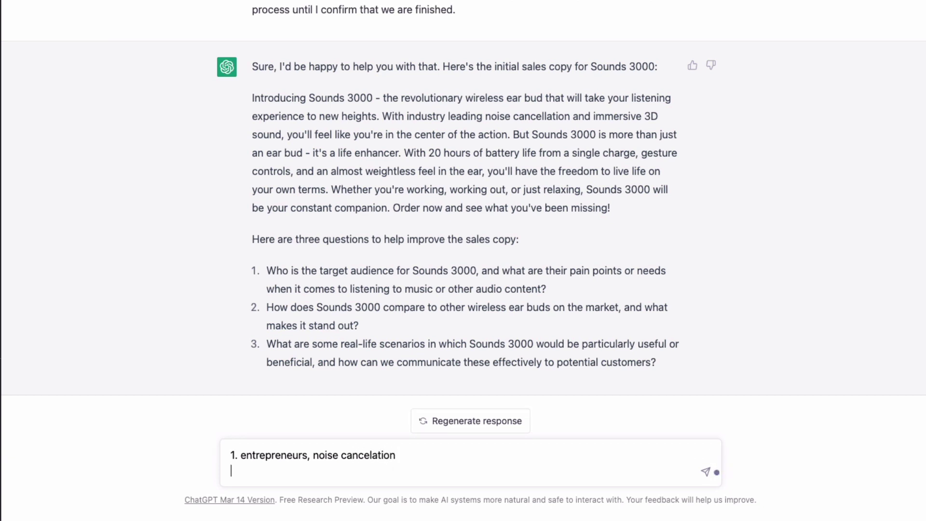
Add '2. They are best reviewed. Exceptional value for money.' and '3. Great for working out', then send
type("2.")
type("They are best reviewe")
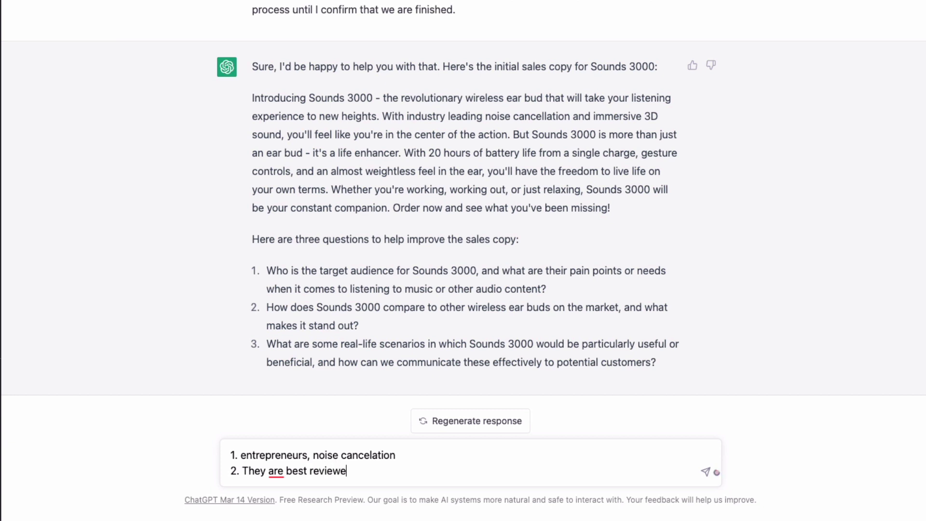
type("d")
type(". Exceptional value f")
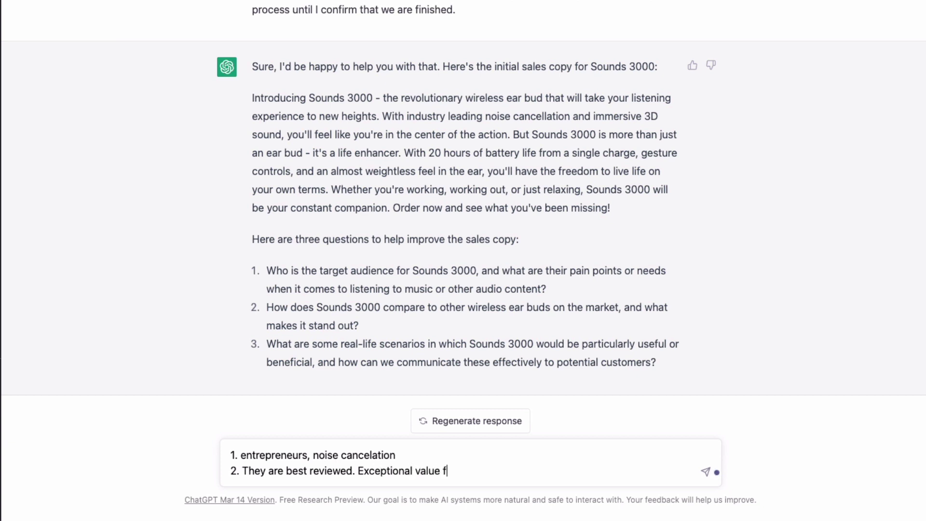
type("or money.")
key("shift+Return")
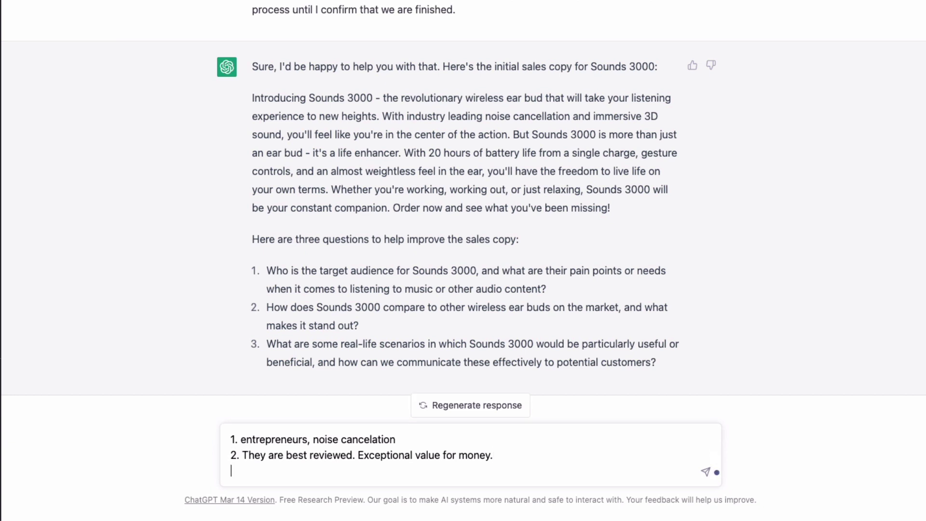
type("3.")
type("Great for working out")
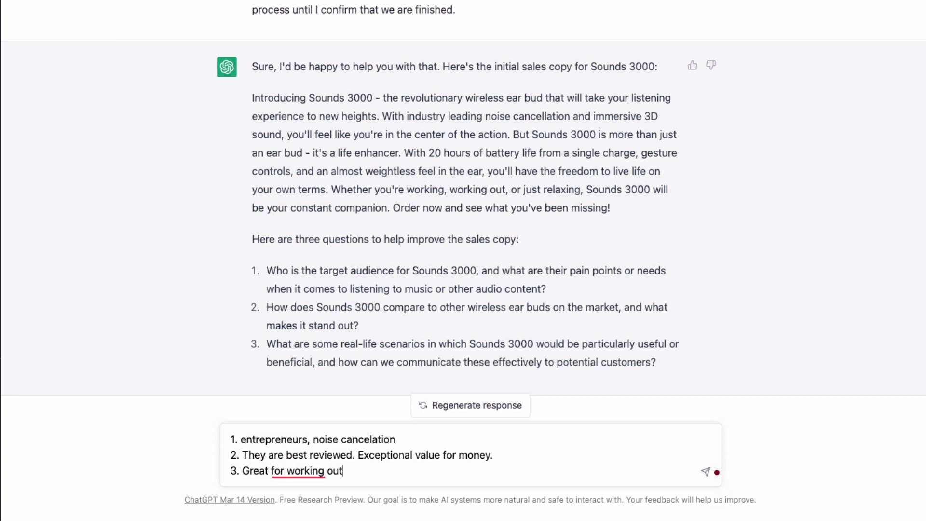
key("Return")
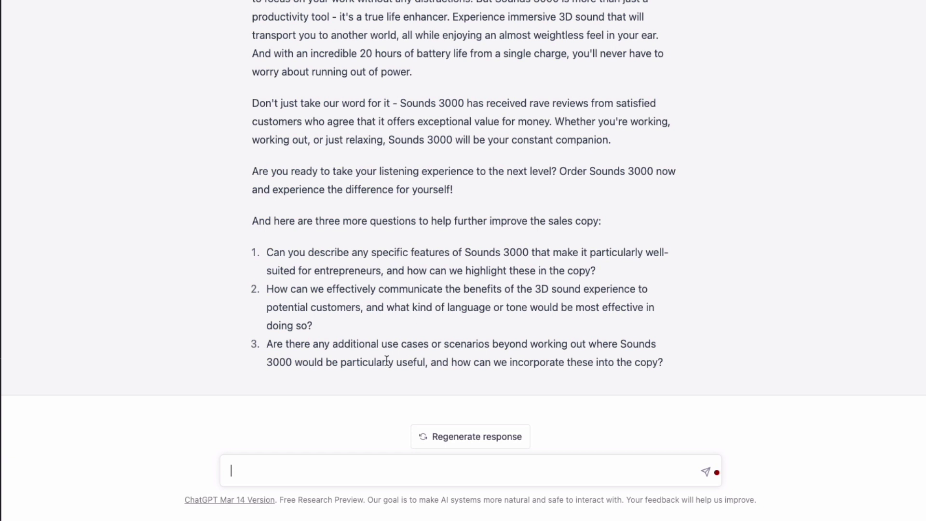
Send the answer '1. weightless feel in the ear' to ChatGPT
type("1.")
type("weightless feel in the ear")
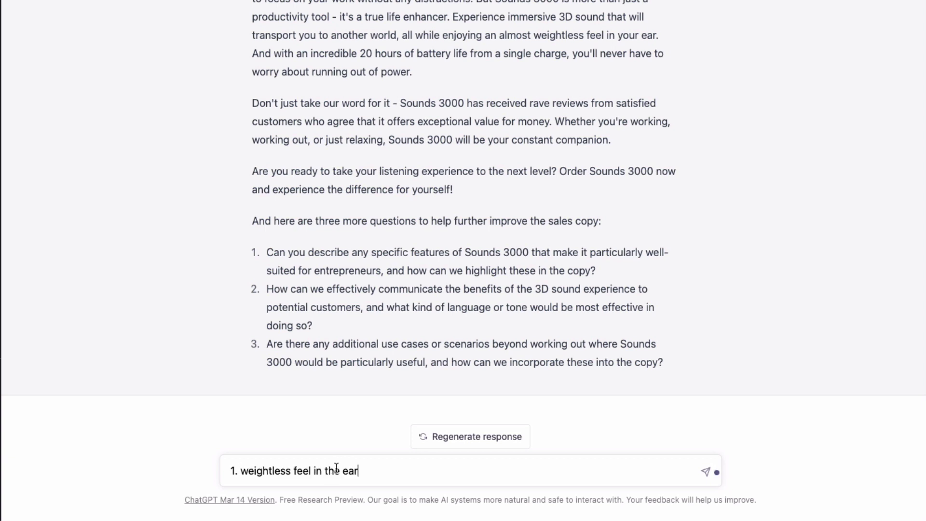
key("Return")
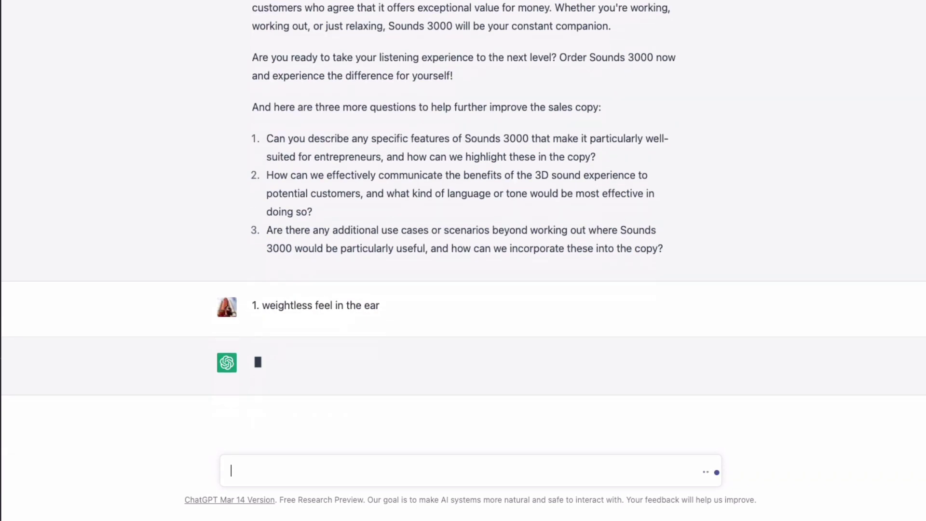